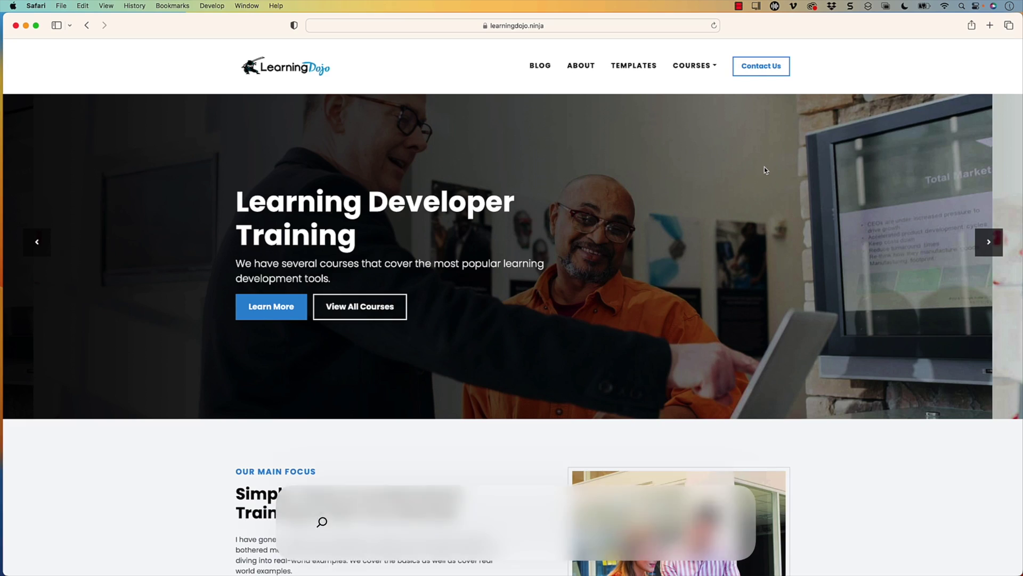
# Browse the Learning Dojo blog post list, then show the COURSES dropdown list
pyautogui.click(543, 71)
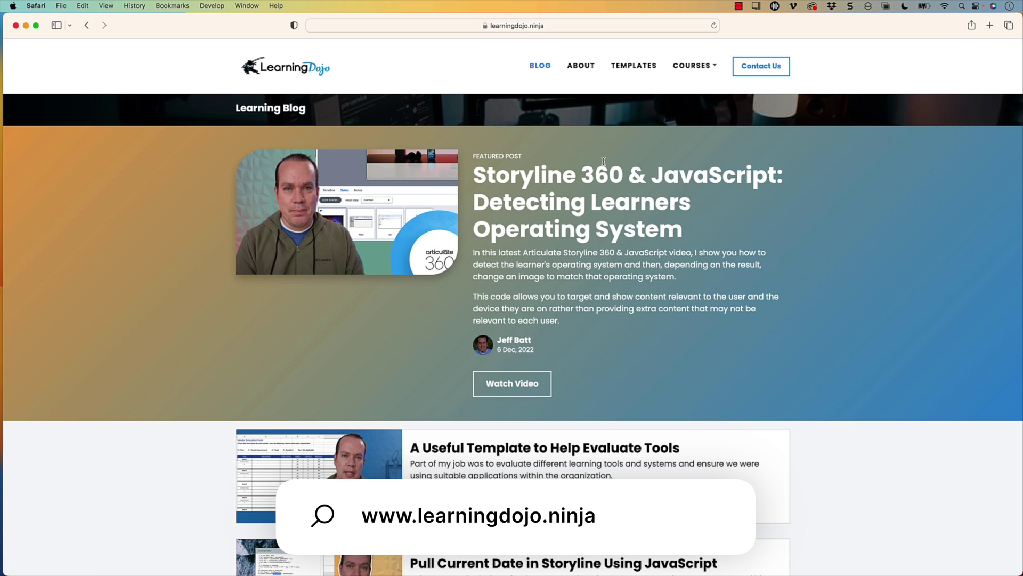
pyautogui.scroll(-6, 620, 163)
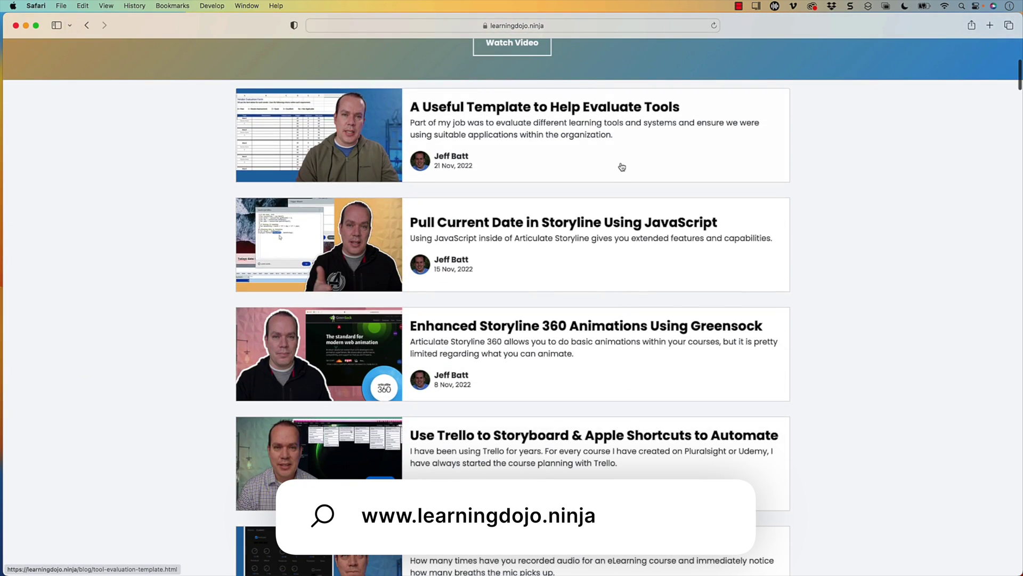
pyautogui.scroll(-2, 622, 167)
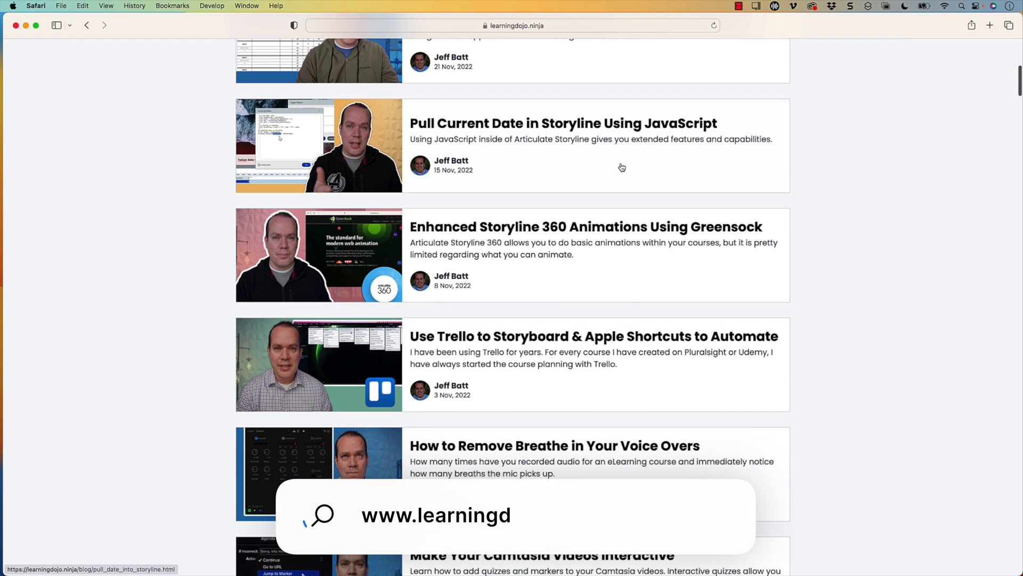
pyautogui.scroll(-7, 622, 167)
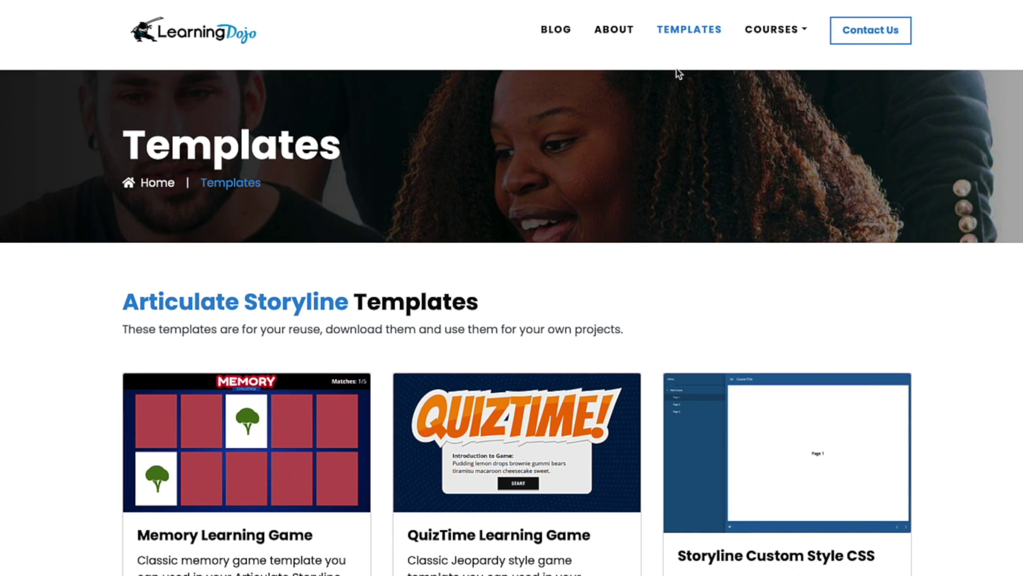
pyautogui.scroll(-1, 676, 69)
pyautogui.scroll(-3, 676, 69)
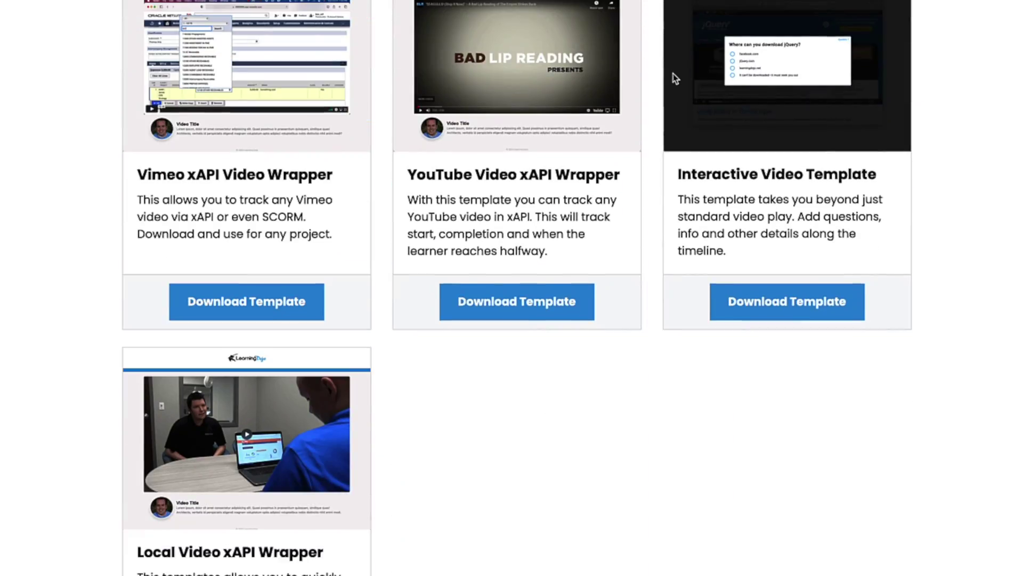
pyautogui.scroll(-5, 672, 74)
pyautogui.scroll(10, 670, 73)
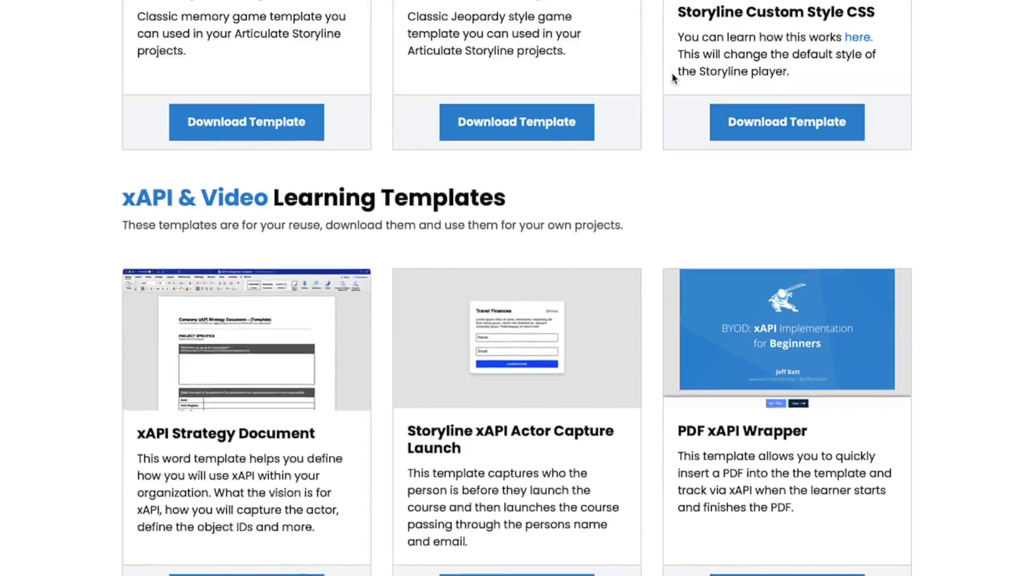
pyautogui.scroll(5, 673, 77)
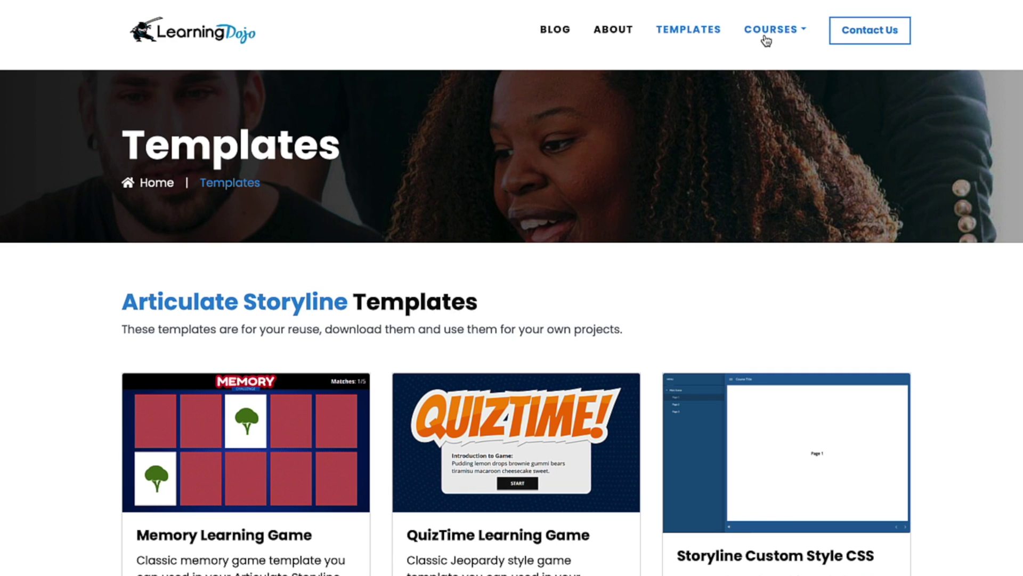
pyautogui.click(766, 41)
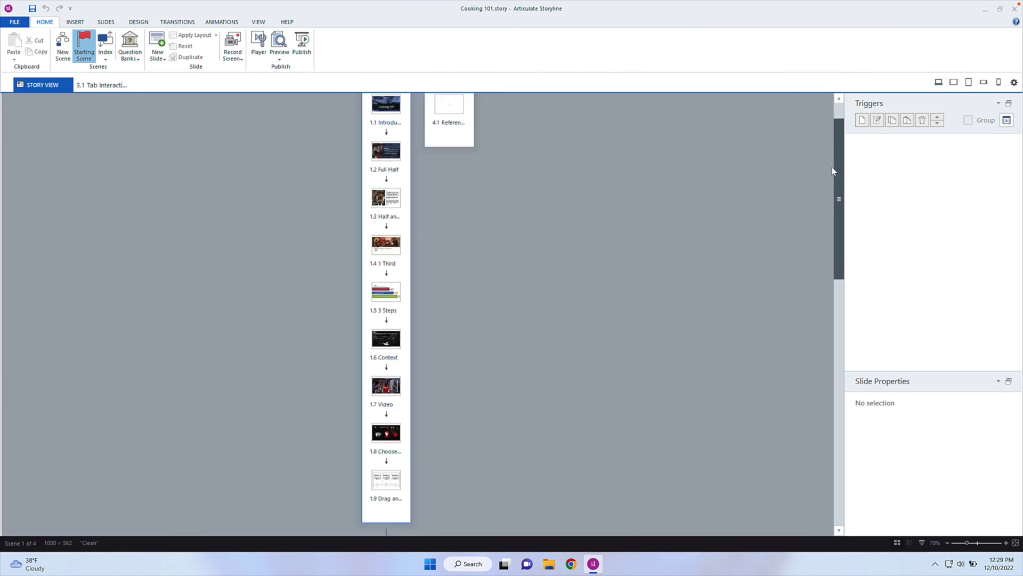
# Open slide 3.1 Tab Interaction from Story View for editing
pyautogui.doubleClick(398, 325)
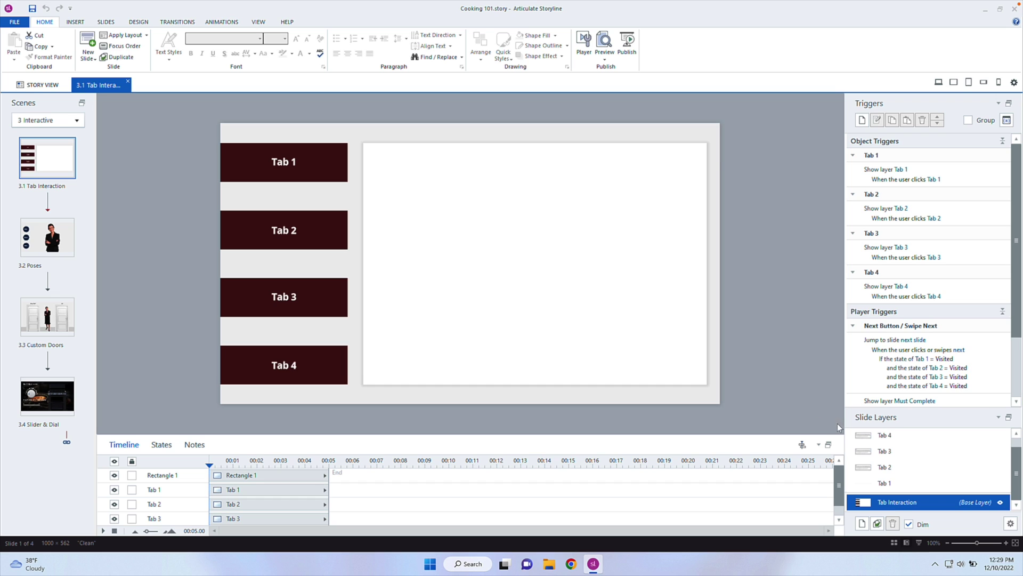
# Enlarge the Triggers and Slide Layers panels and view the Tab 1–4 layers
pyautogui.moveTo(845, 395); pyautogui.dragTo(798, 395)
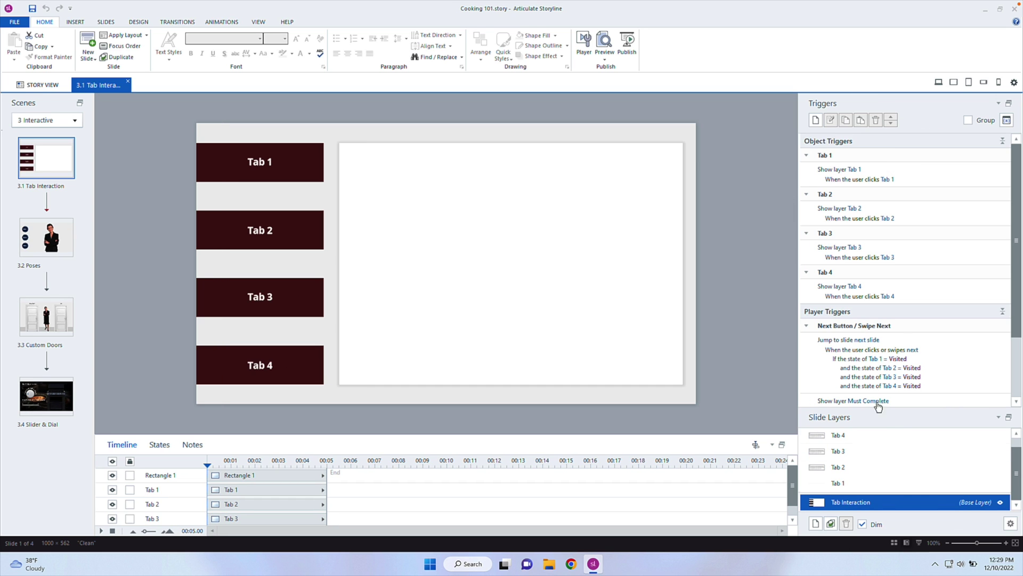
pyautogui.moveTo(881, 408); pyautogui.dragTo(883, 379)
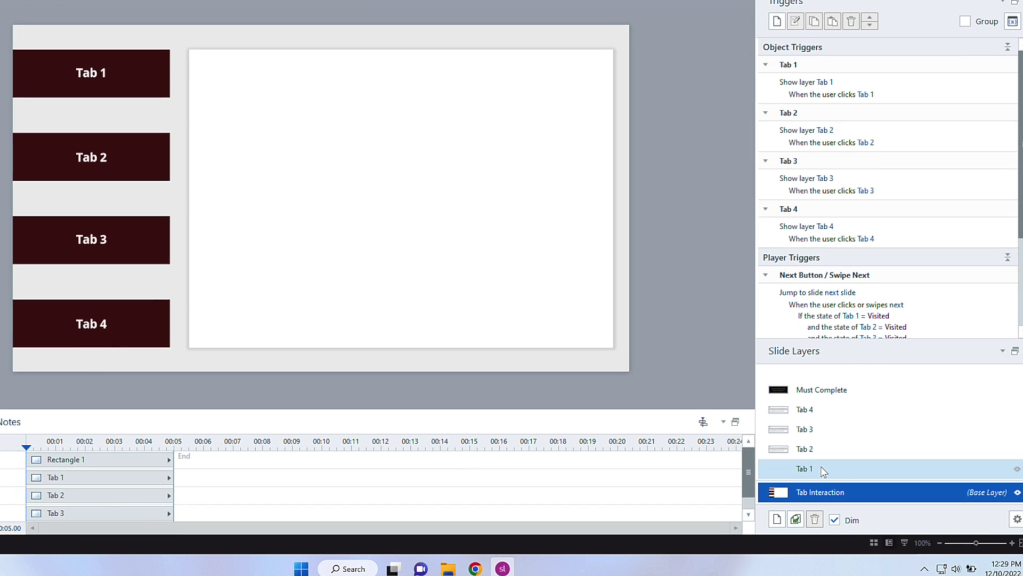
pyautogui.click(823, 469)
pyautogui.click(818, 449)
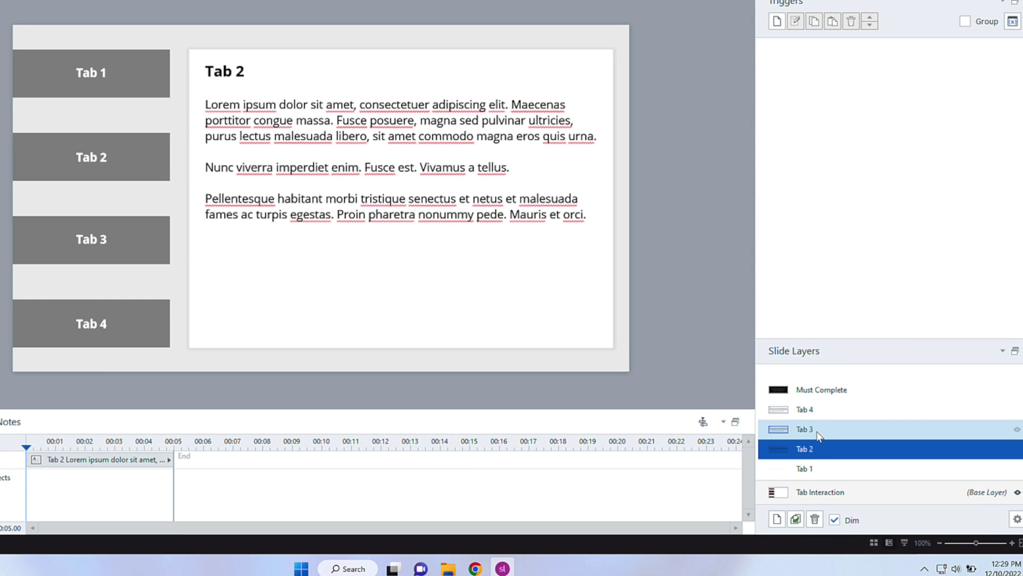
pyautogui.click(821, 430)
pyautogui.click(827, 411)
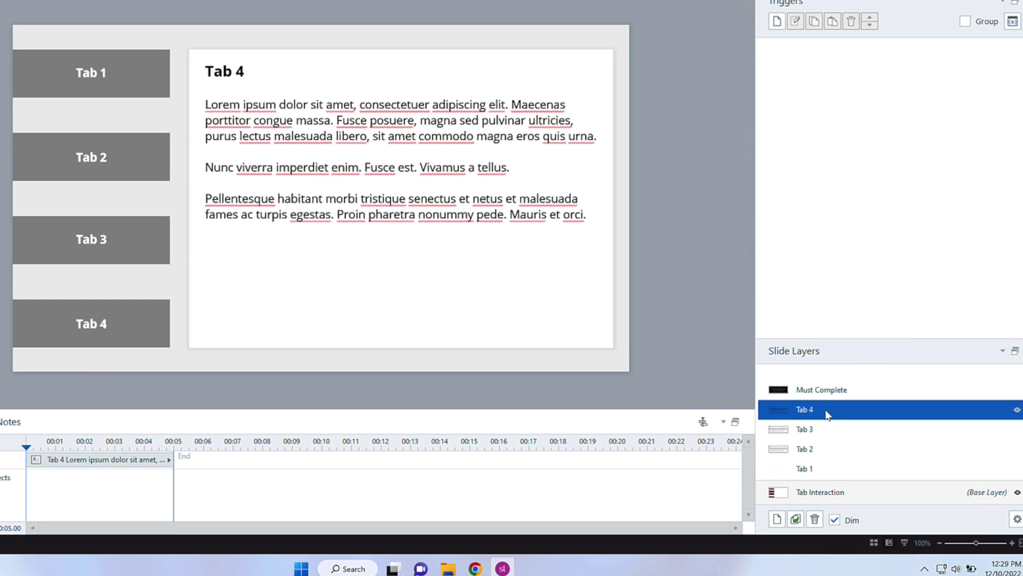
# Revisit the Tab 3, 2 and 1 layers and the base layer, then view Must Complete
pyautogui.click(825, 433)
pyautogui.click(826, 447)
pyautogui.click(825, 469)
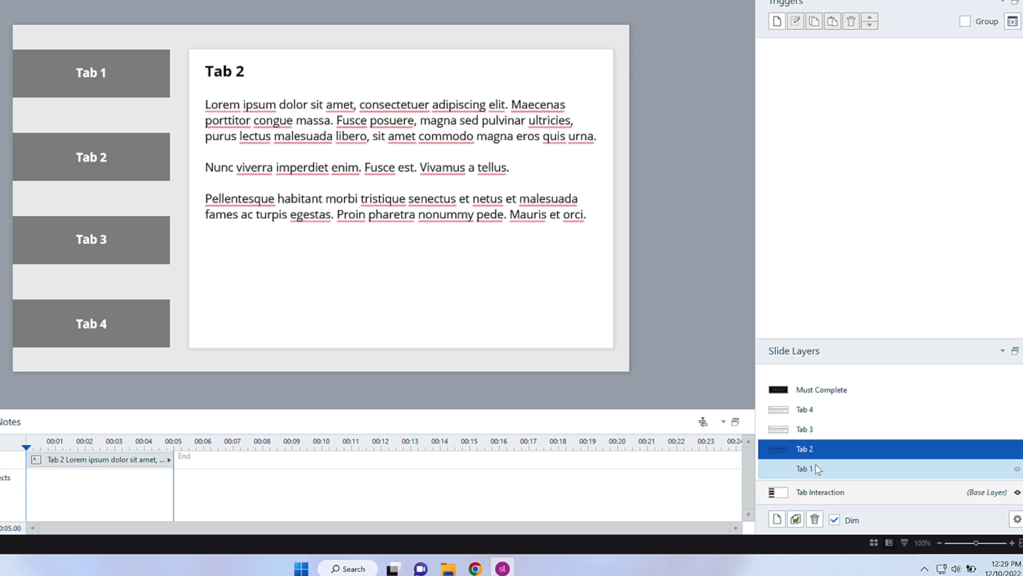
pyautogui.click(832, 493)
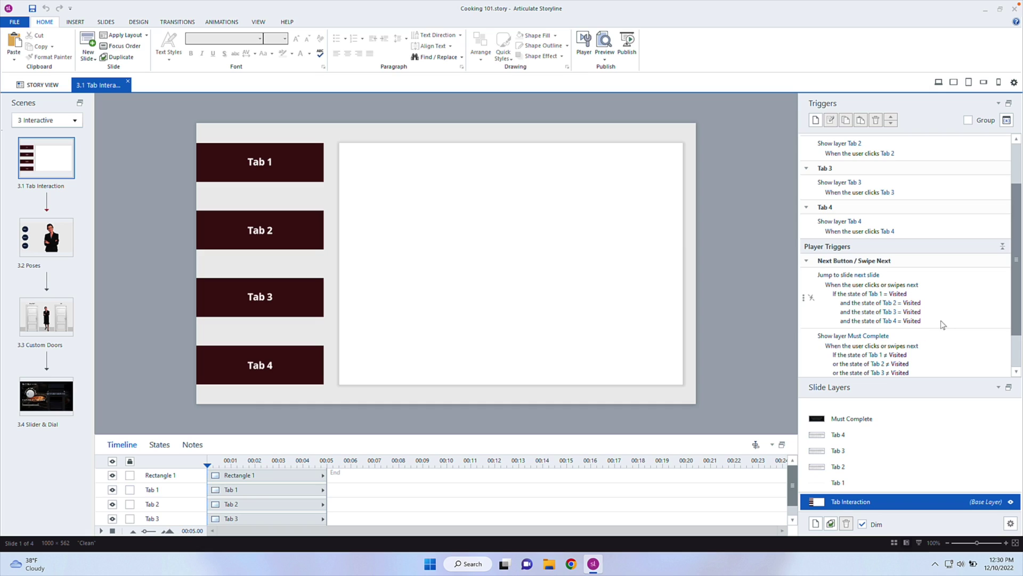
pyautogui.click(852, 418)
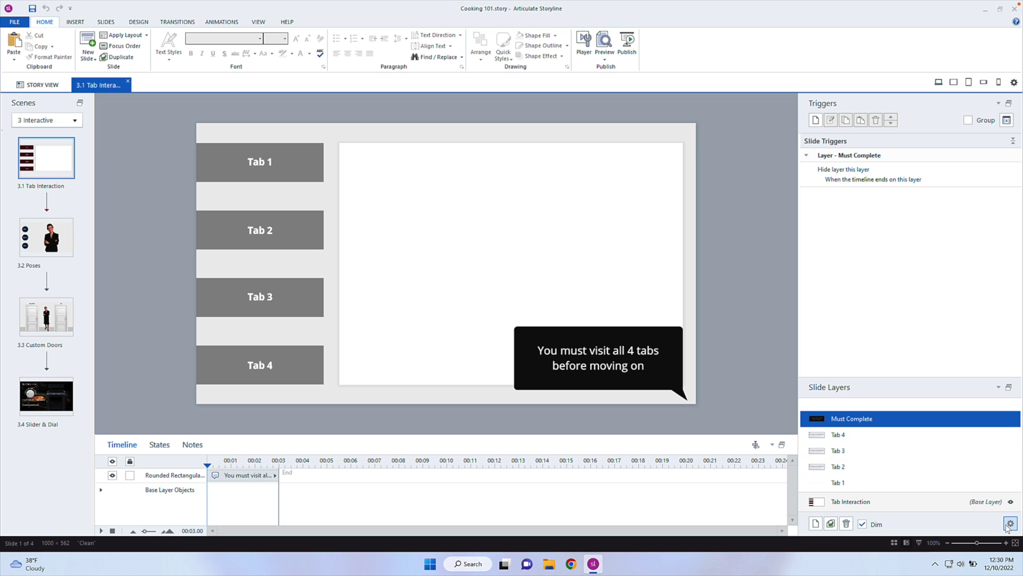
# Review the Must Complete layer's properties in a centred dialog and close it unchanged
pyautogui.click(1011, 523)
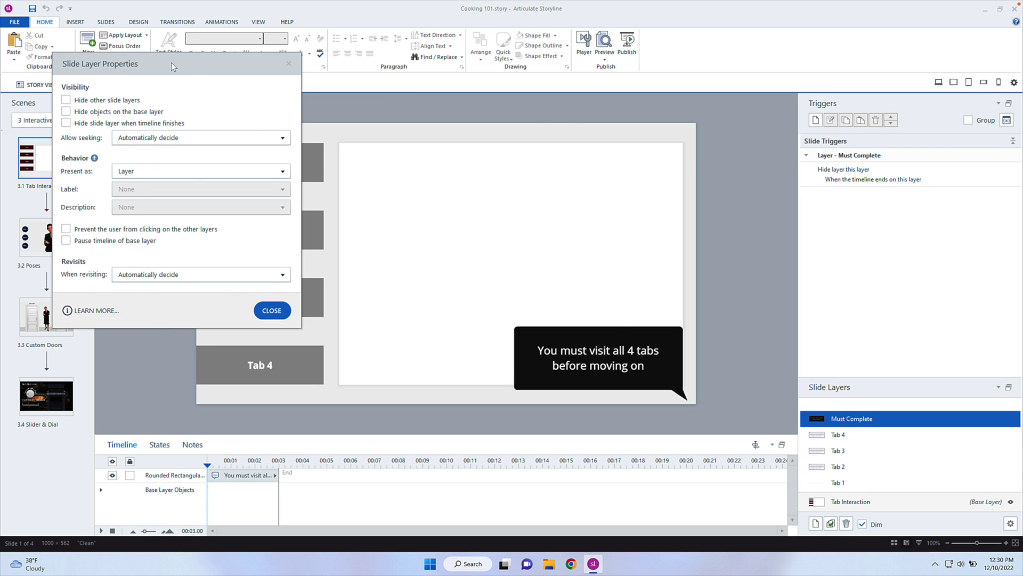
pyautogui.moveTo(172, 66); pyautogui.dragTo(494, 117)
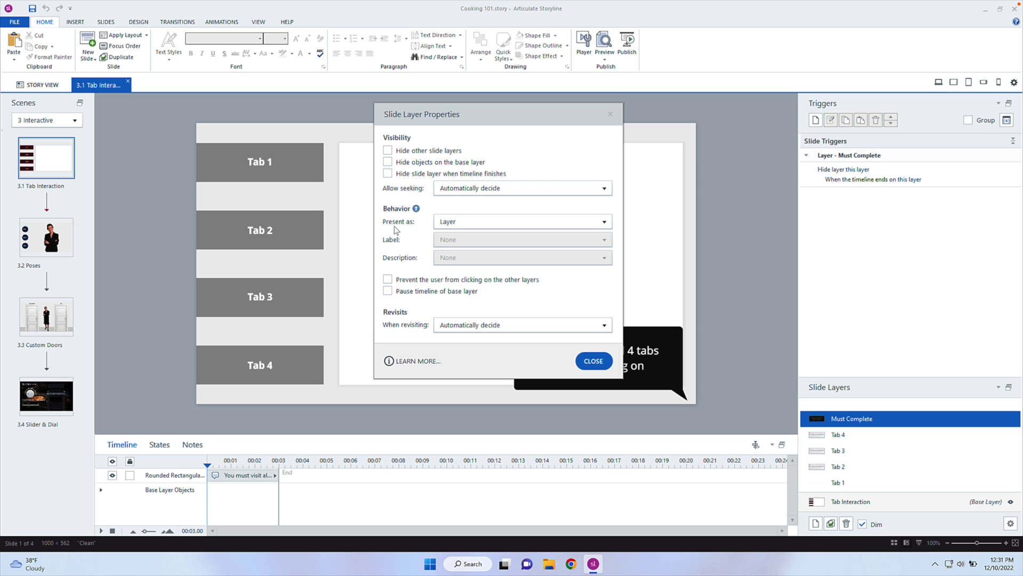
pyautogui.click(593, 361)
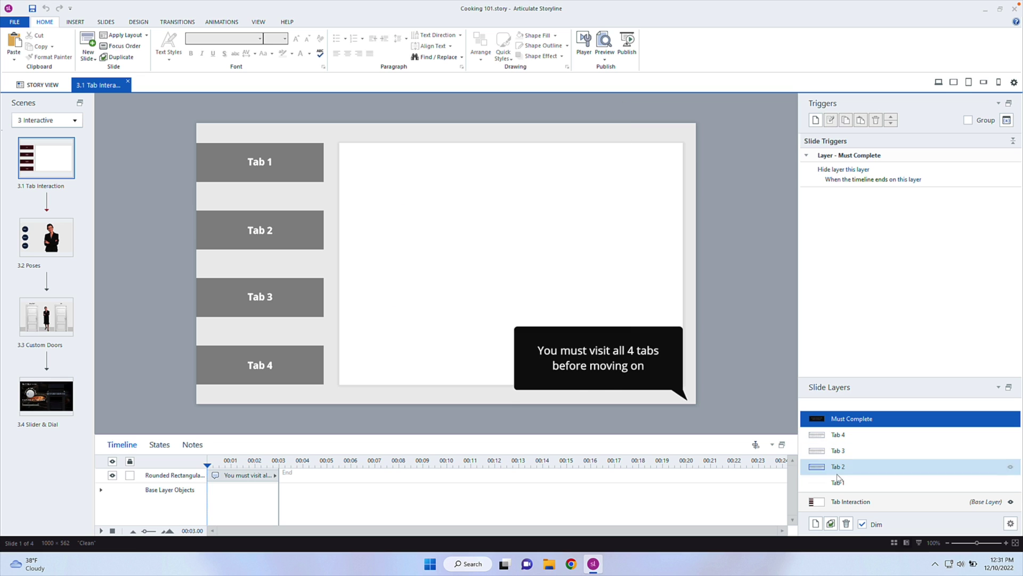
# Select the base layer's jump-to-next-slide Player Trigger, then preview this slide
pyautogui.click(849, 498)
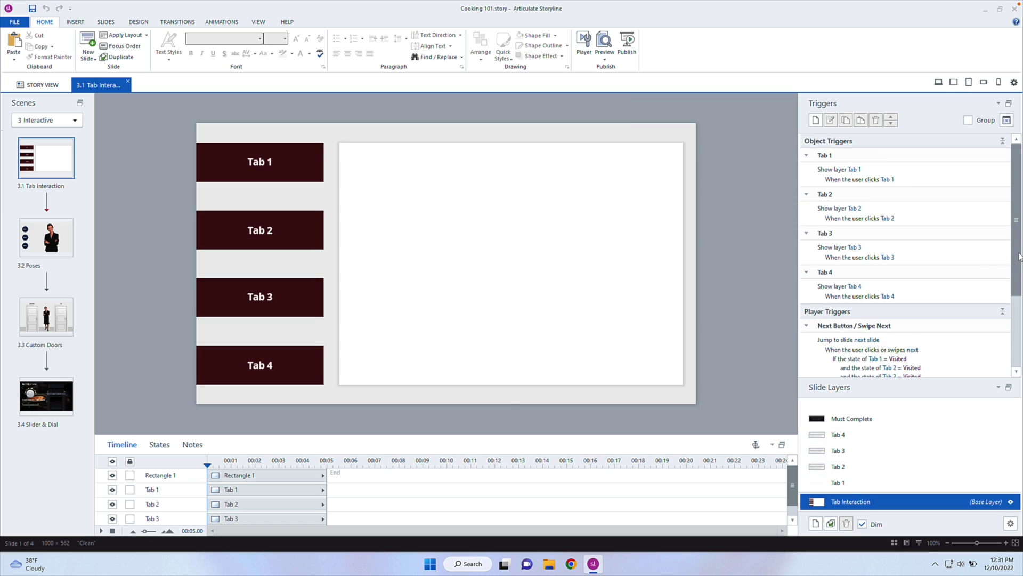
pyautogui.scroll(-1, 985, 250)
pyautogui.scroll(-2, 986, 251)
pyautogui.click(984, 248)
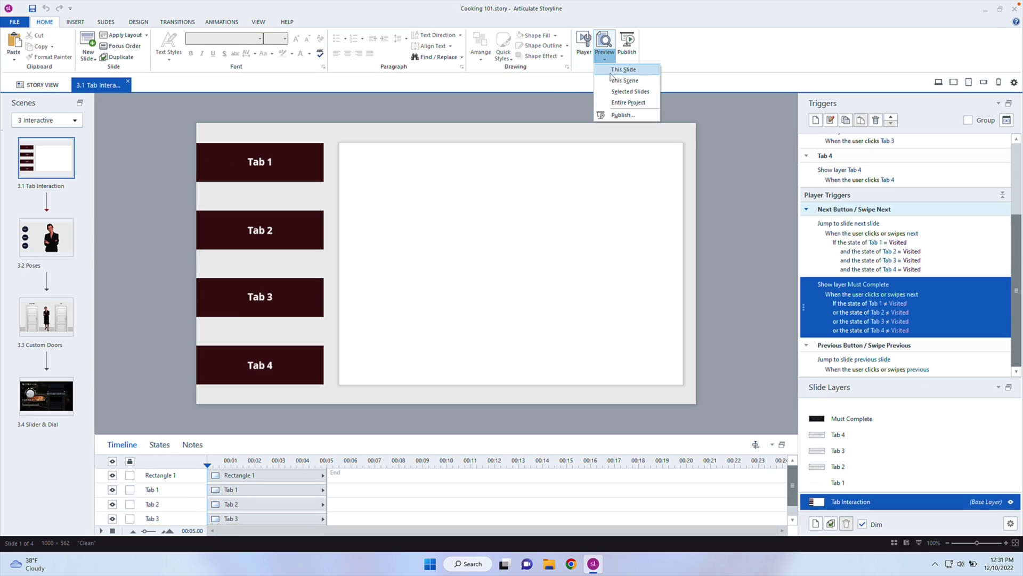
pyautogui.click(610, 72)
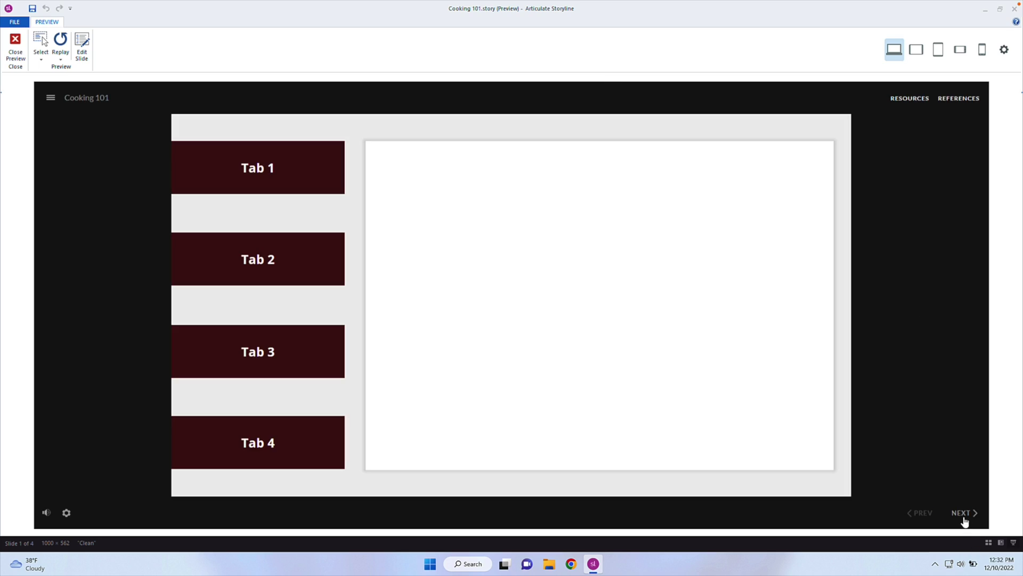
pyautogui.click(311, 171)
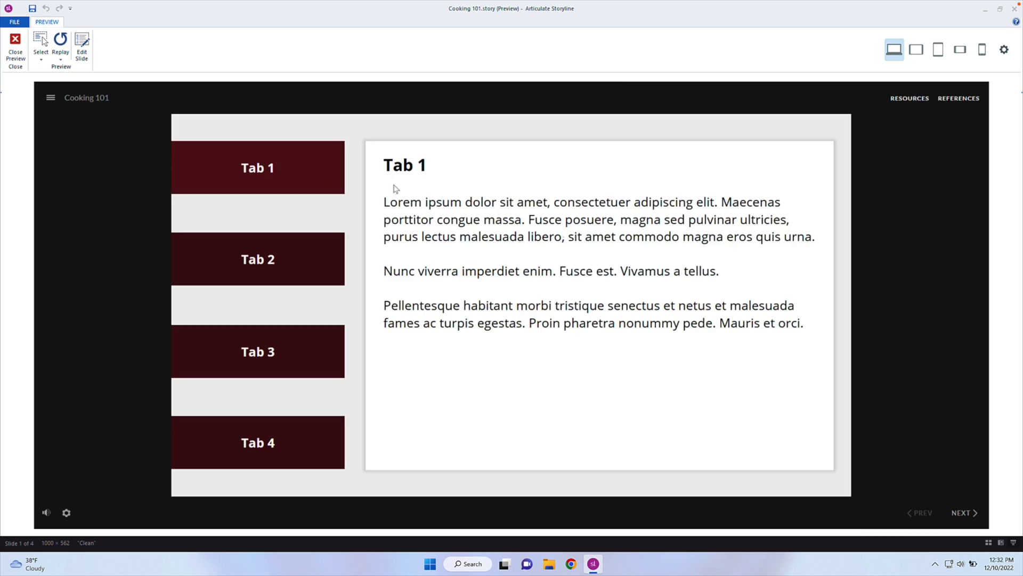
pyautogui.click(962, 513)
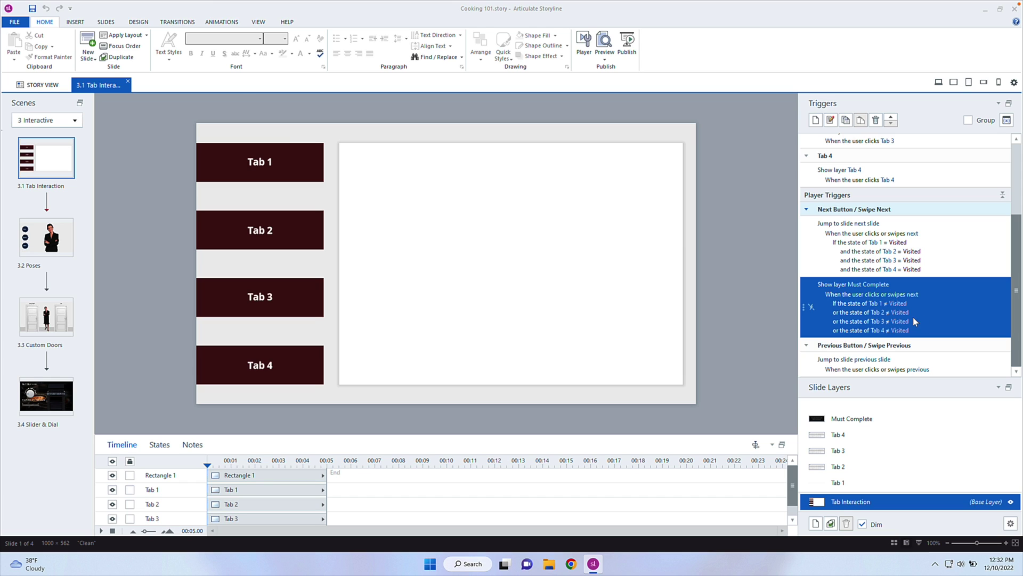
# Delete the Next button's 'Show layer Must Complete' trigger
pyautogui.click(874, 121)
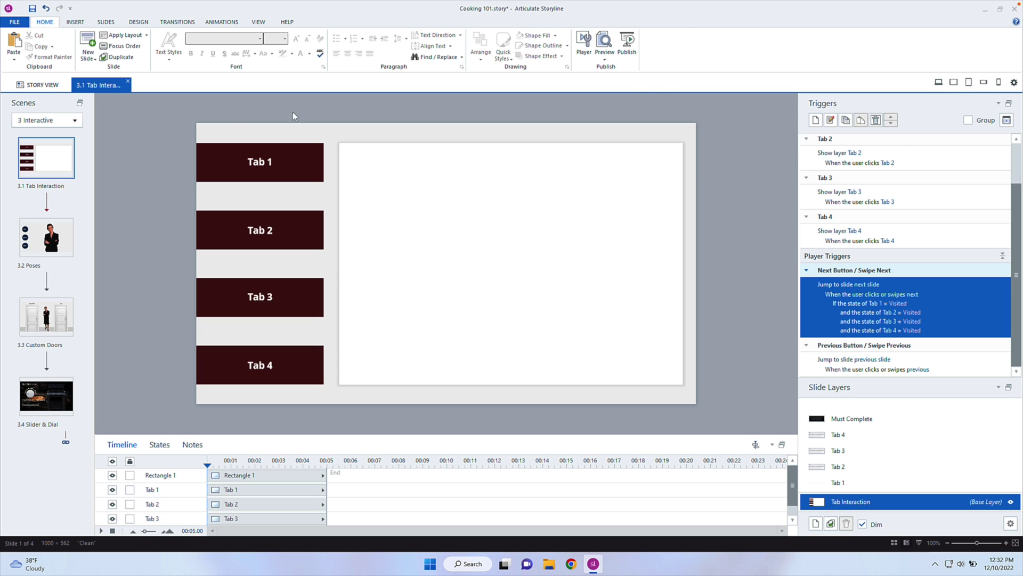
# View Tab 1's Visited state in the States panel, then select the Next Button trigger
pyautogui.click(153, 490)
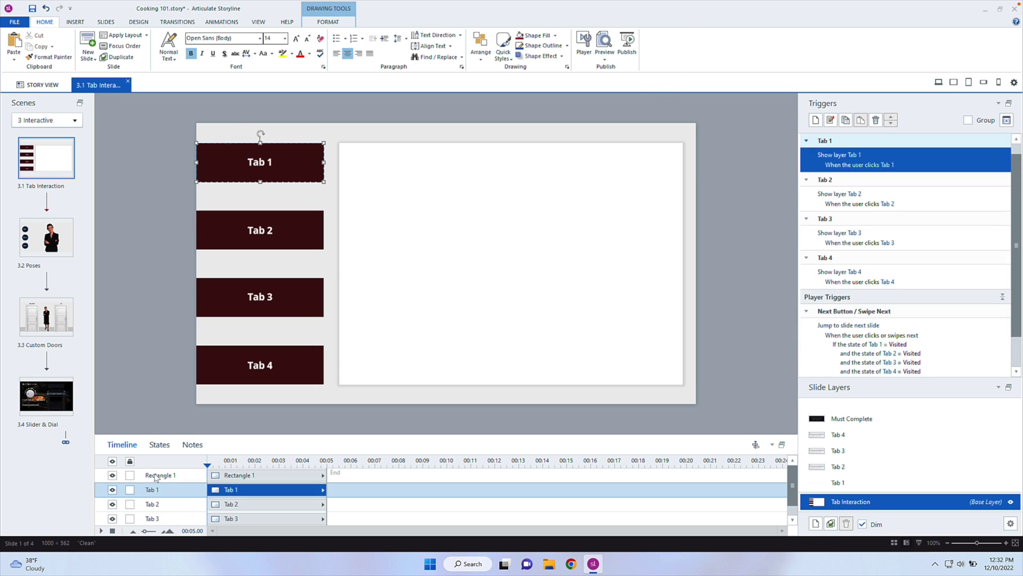
pyautogui.click(160, 443)
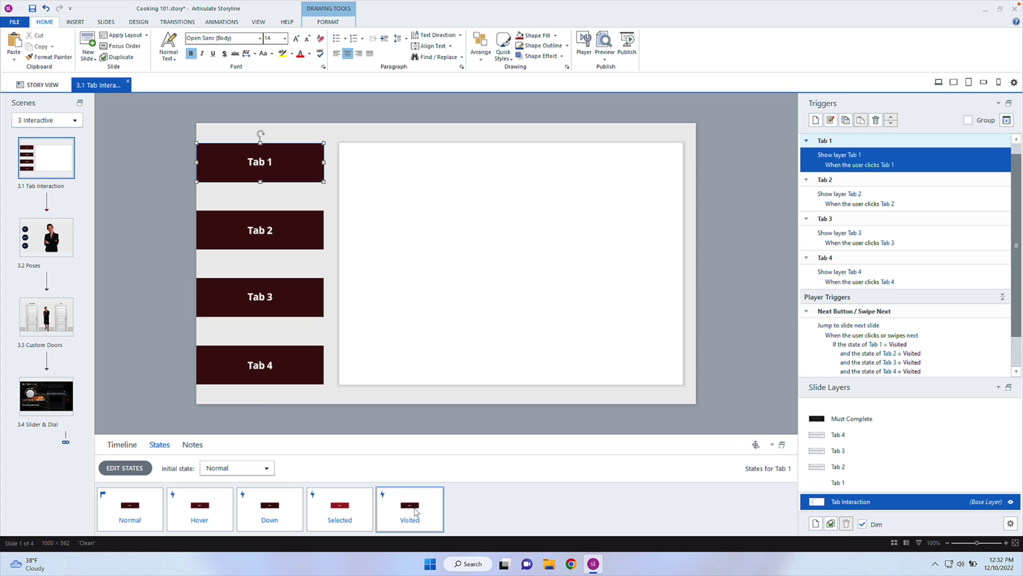
pyautogui.scroll(-2, 1019, 314)
pyautogui.click(982, 309)
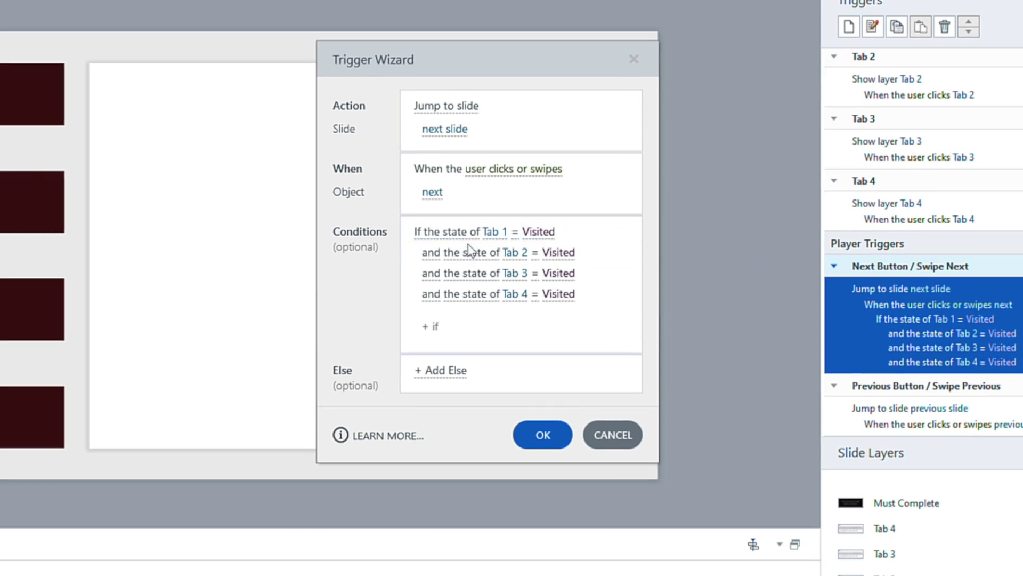
pyautogui.moveTo(484, 232)
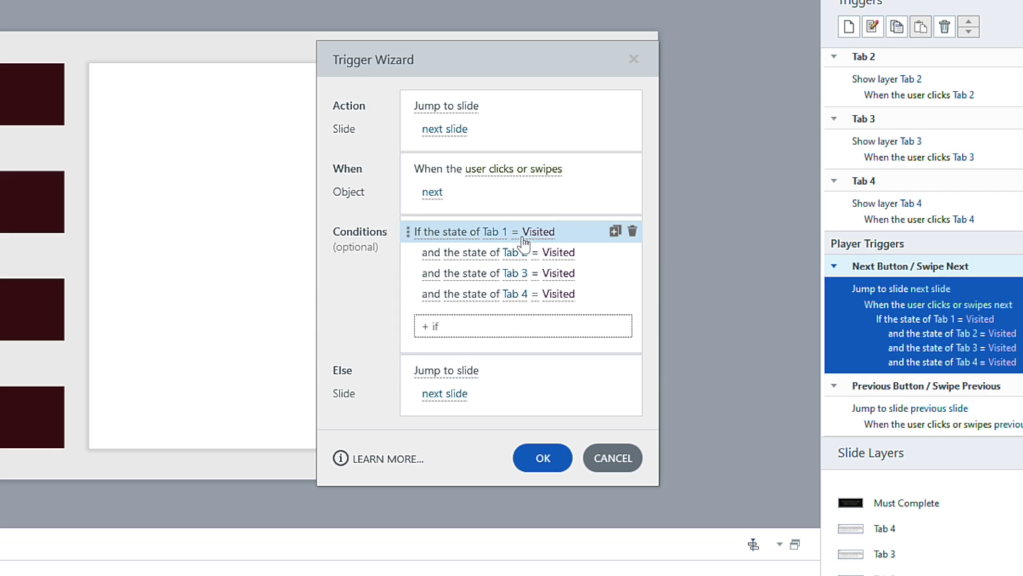
# Set the Next trigger's Else action to Show layer Must Complete
pyautogui.click(433, 373)
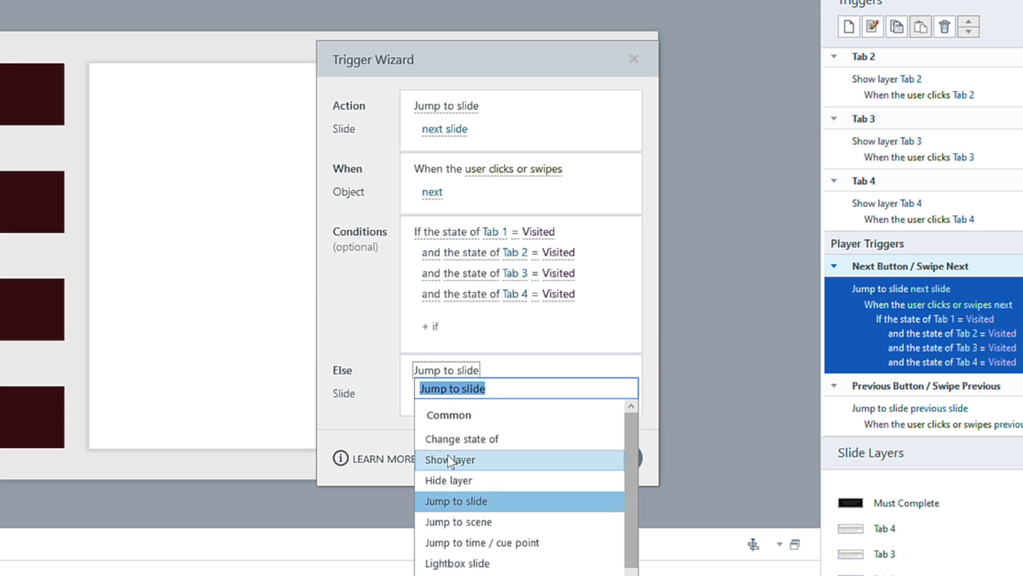
pyautogui.click(483, 459)
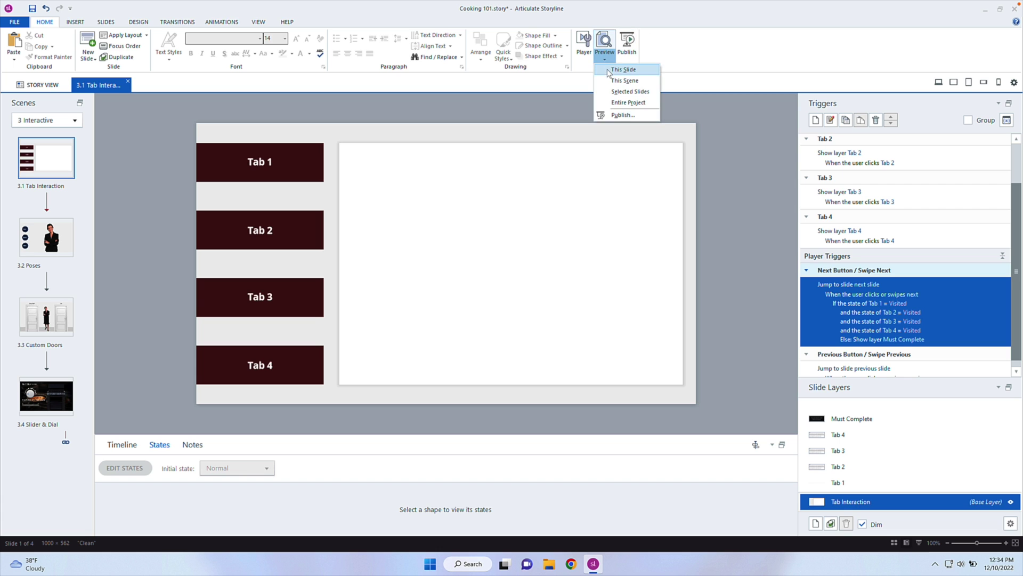
# Preview the slide, visit Tabs 1–2, try NEXT, then visit Tabs 3 and 4
pyautogui.click(623, 69)
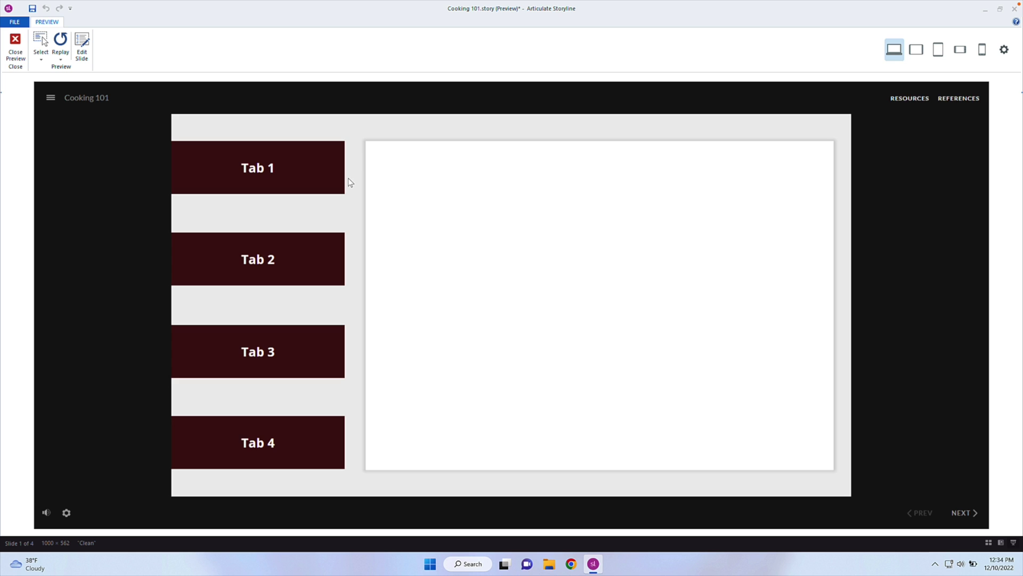
pyautogui.click(294, 168)
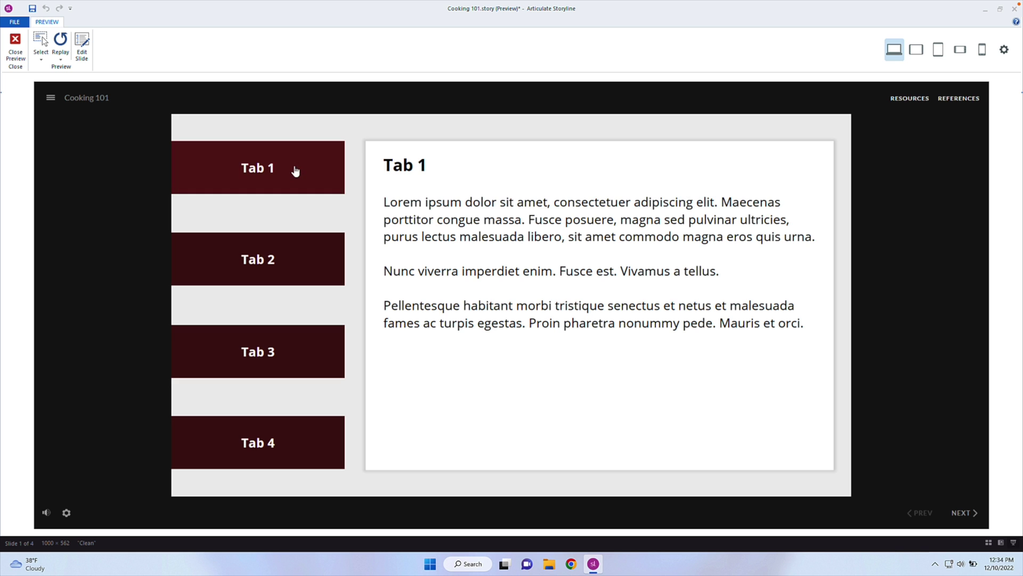
pyautogui.click(342, 254)
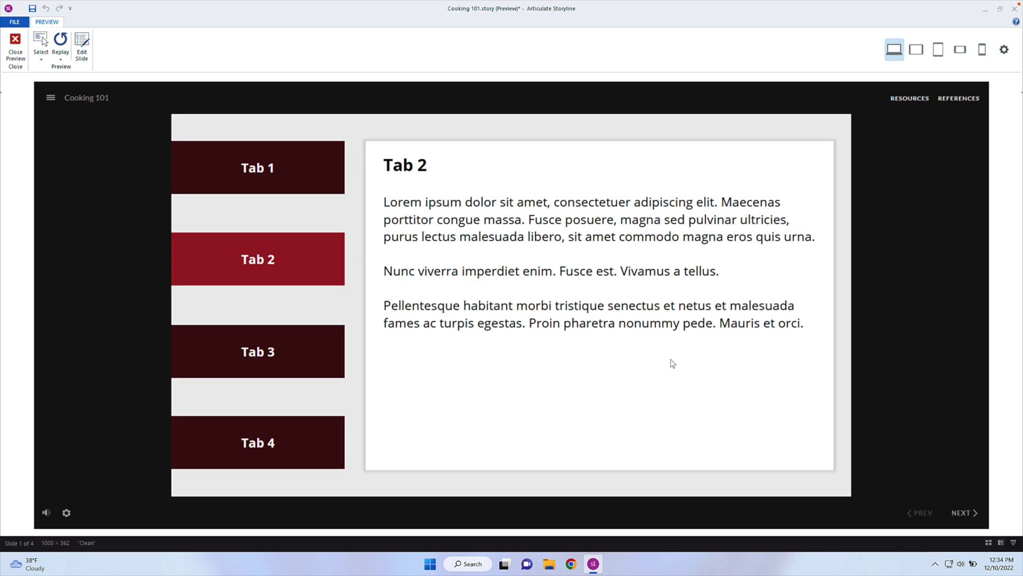
pyautogui.click(962, 515)
pyautogui.click(341, 370)
pyautogui.click(334, 438)
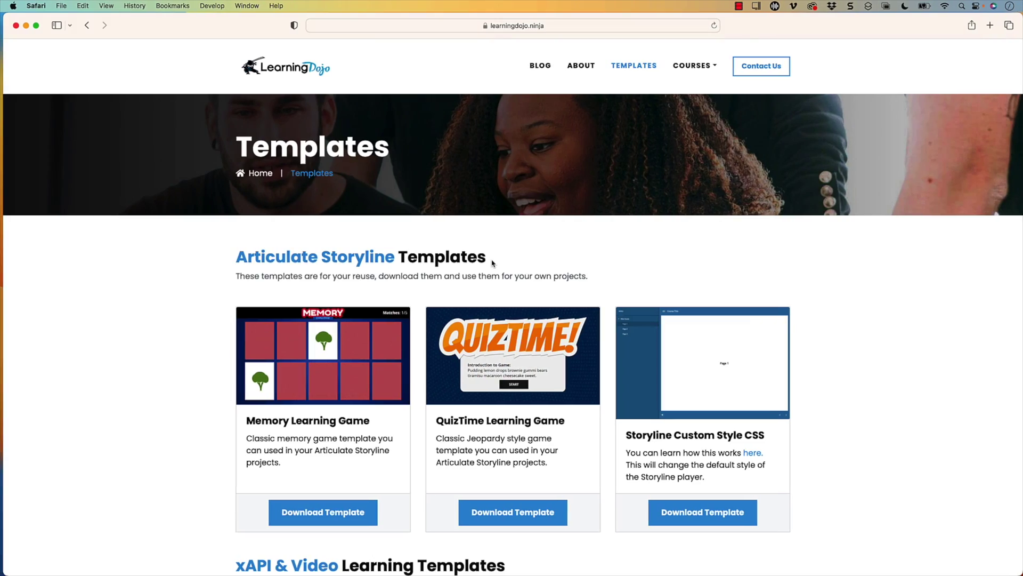
# Open the Learning Dojo blog, then return to the Templates page and scroll it
pyautogui.click(536, 73)
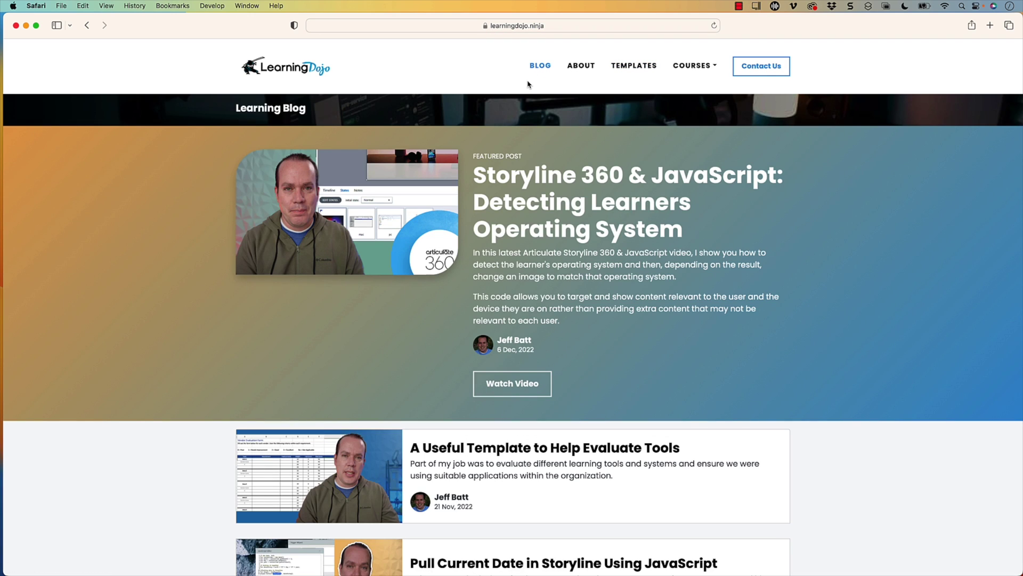
pyautogui.click(639, 70)
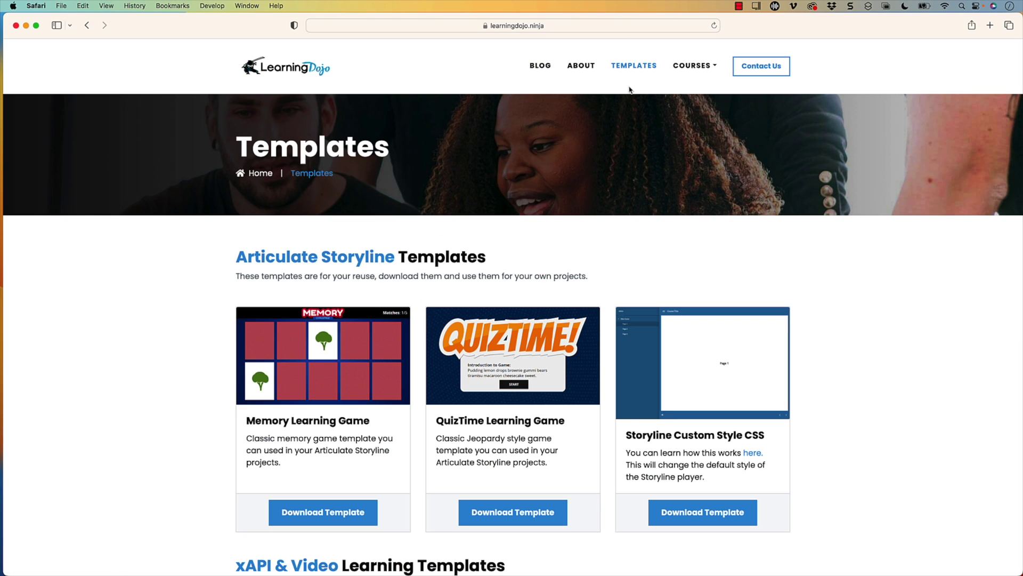
pyautogui.scroll(-5, 624, 99)
pyautogui.scroll(5, 626, 98)
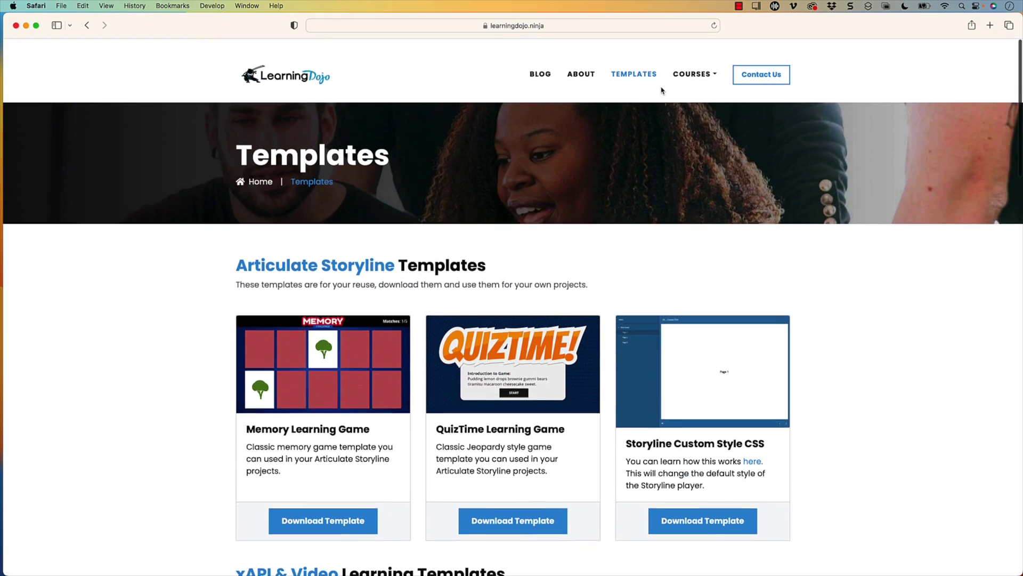